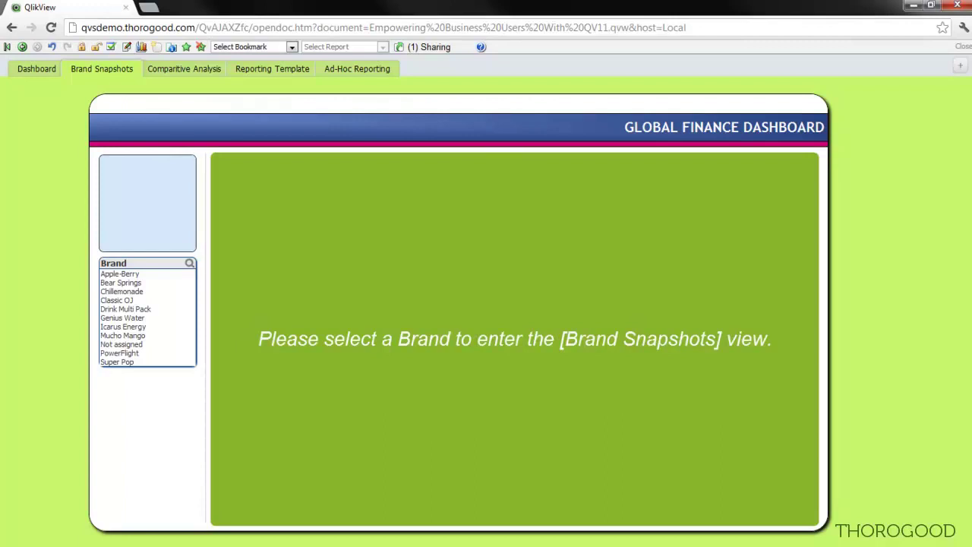
Filter the dashboard to the Apple-Berry brand and bring up the region profit chart's options
click(119, 274)
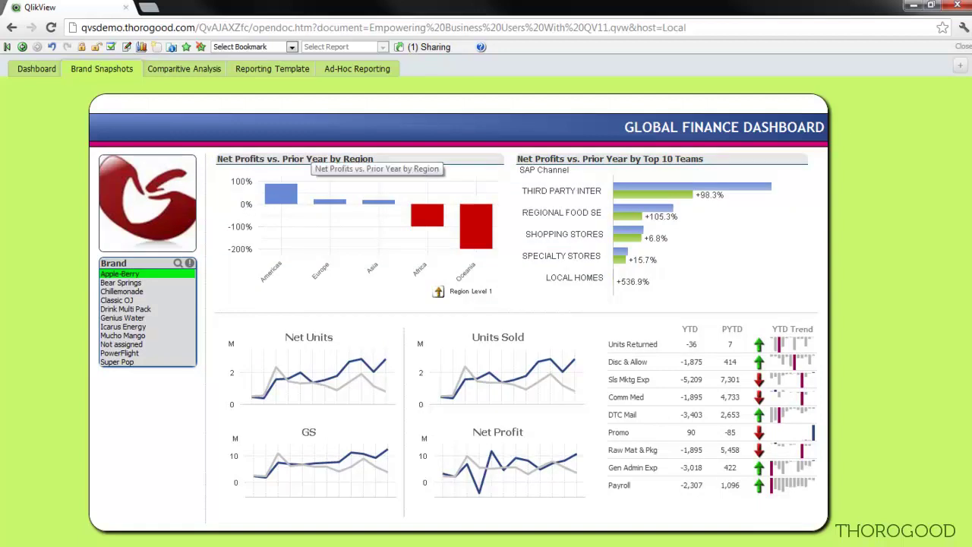
right_click(308, 160)
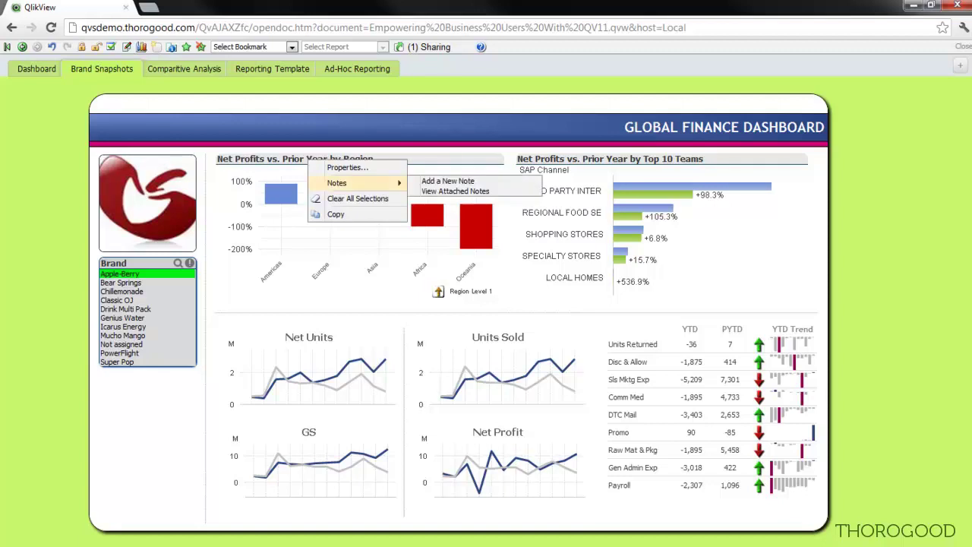
Save the note 'Why Is My Region Off?' with a snapshot on the Net Profits by Region chart
click(448, 181)
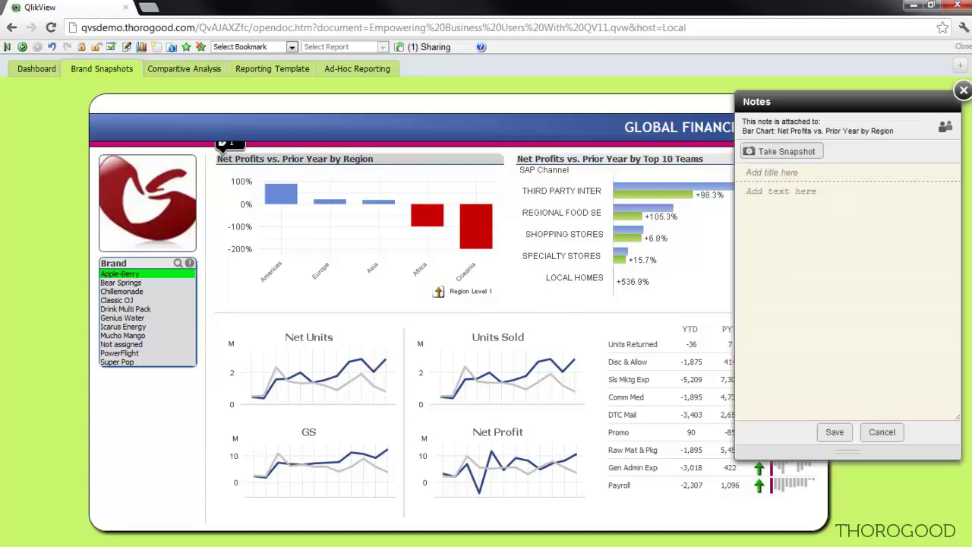
text(Why Is )
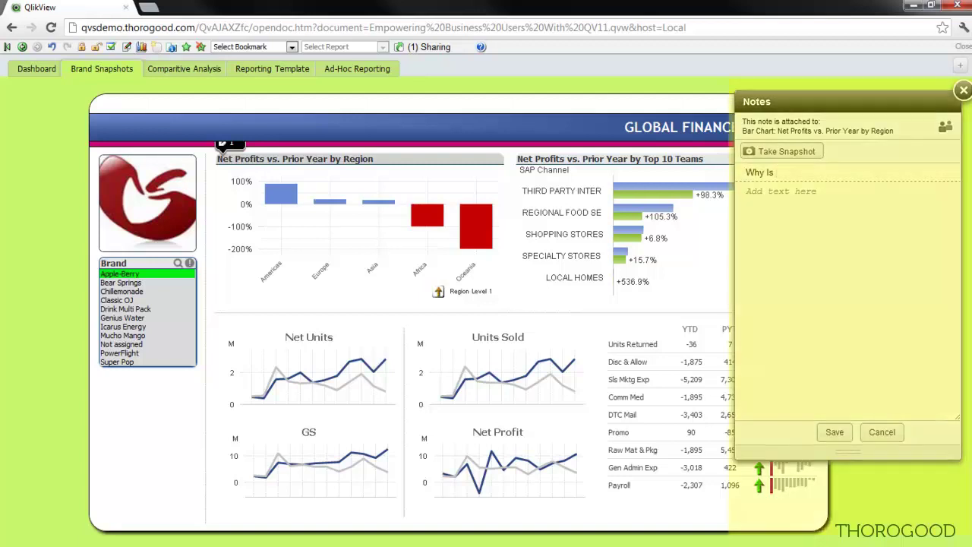
text(My Region Off)
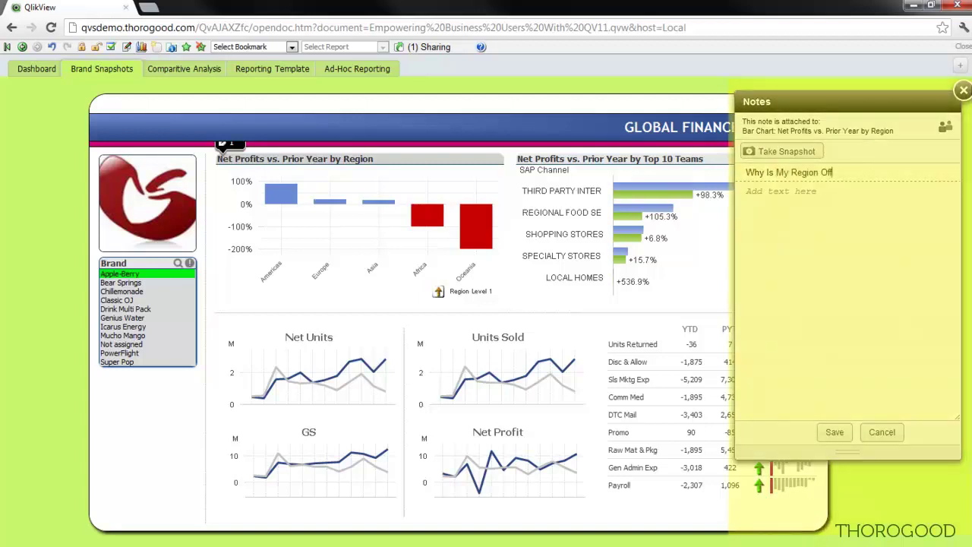
text(?)
key(Tab)
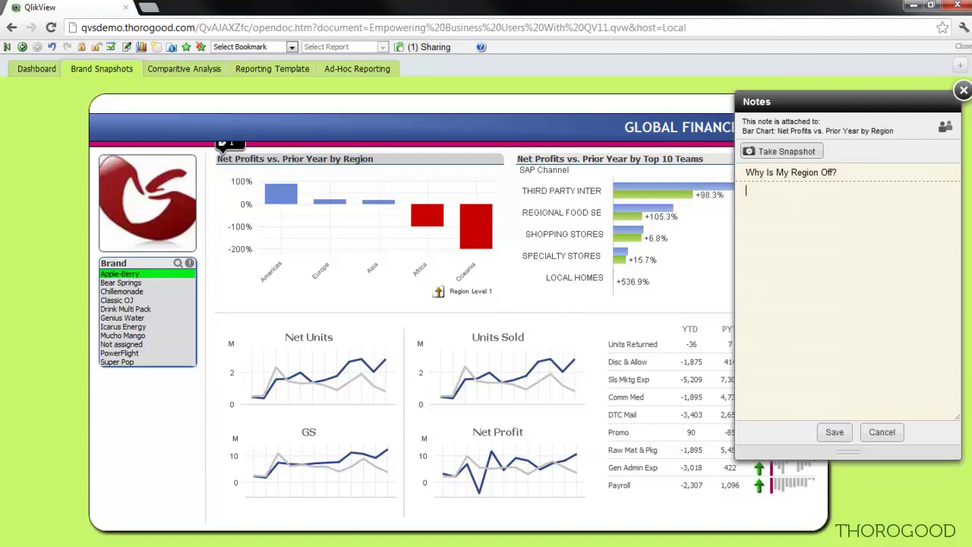
click(782, 151)
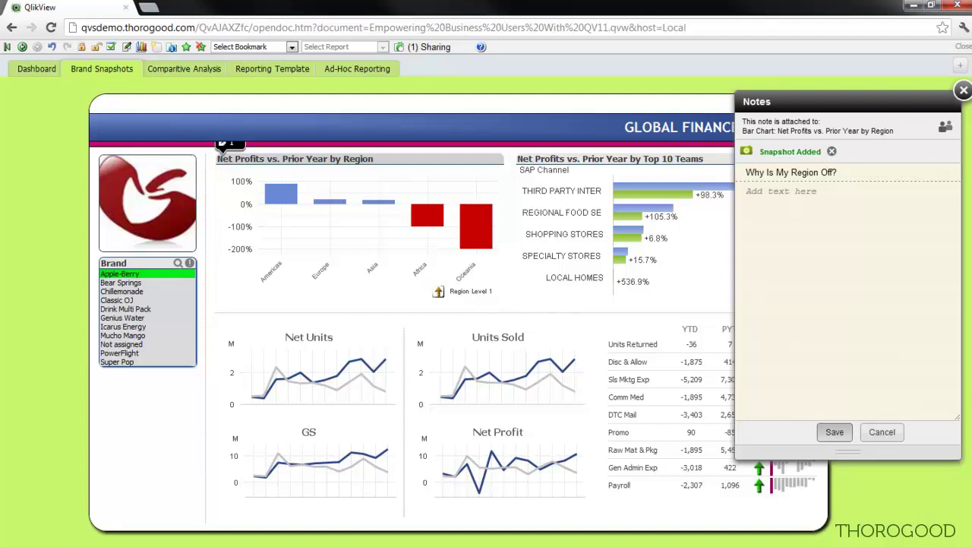
click(834, 431)
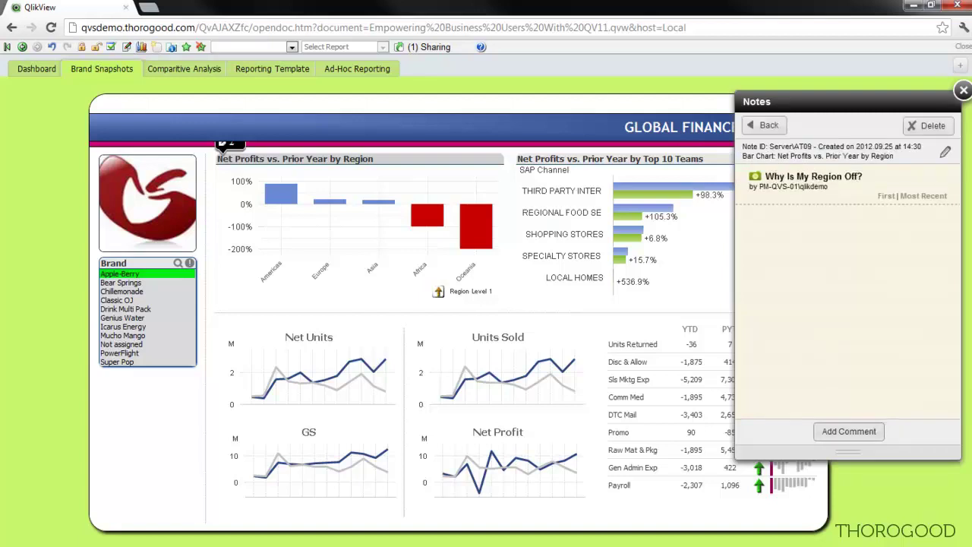